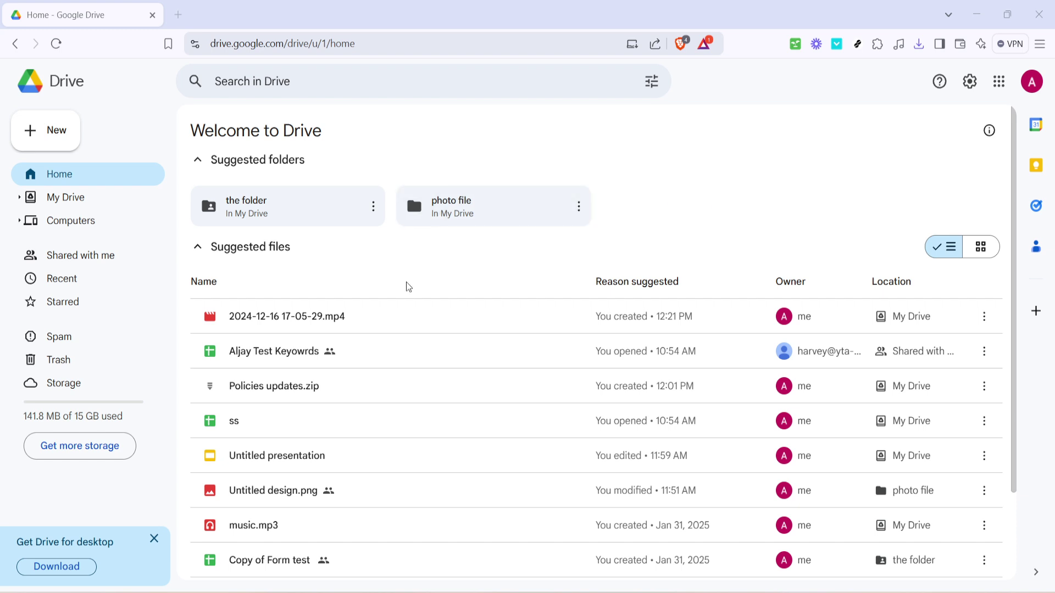
pyautogui.rightClick(372, 315)
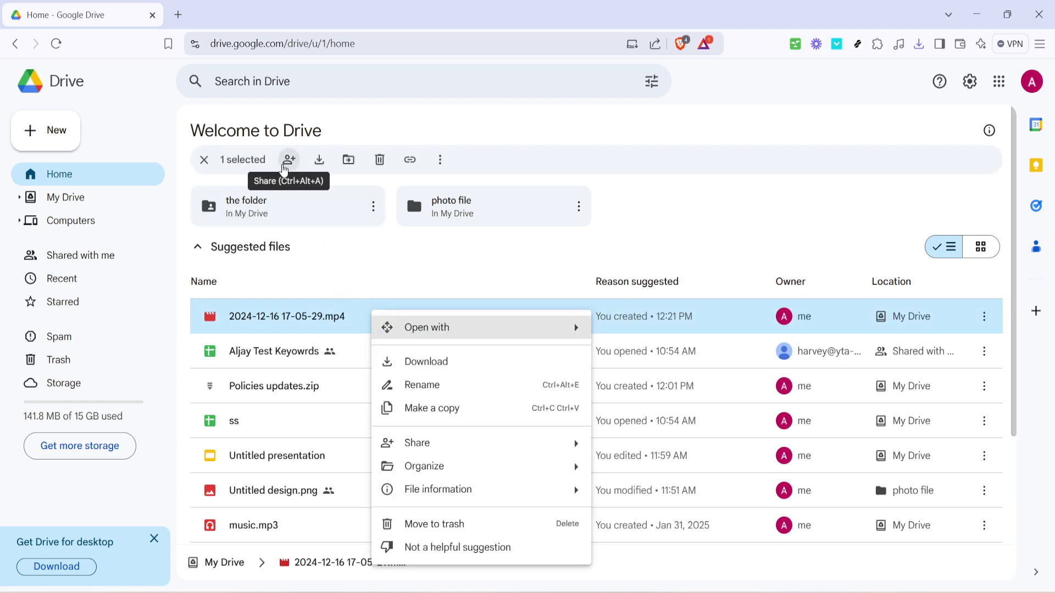
pyautogui.click(284, 168)
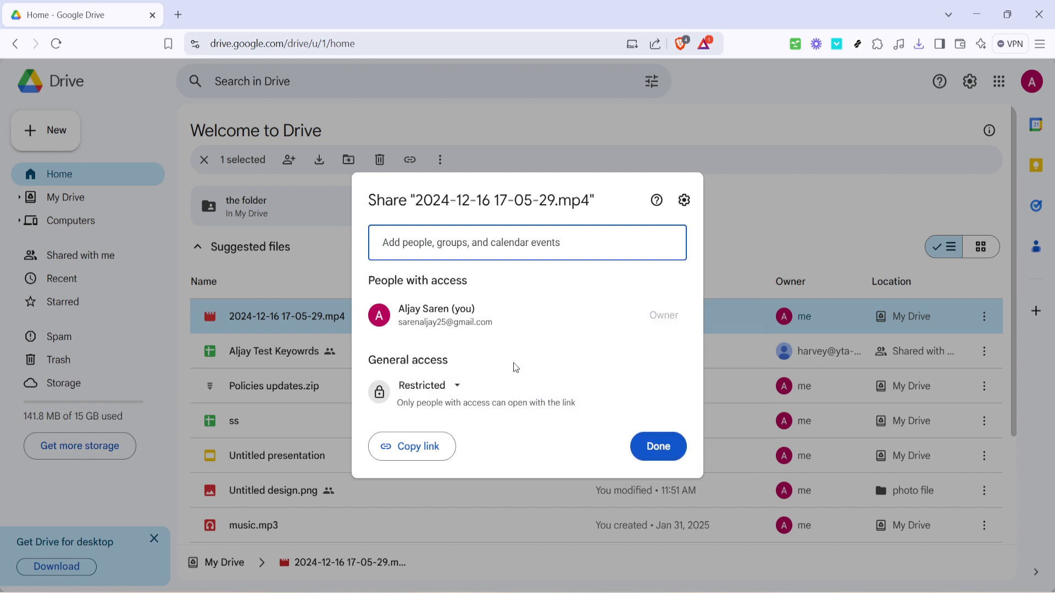
# - Change the video's general access from Restricted to 'Anyone with the link'
pyautogui.click(428, 386)
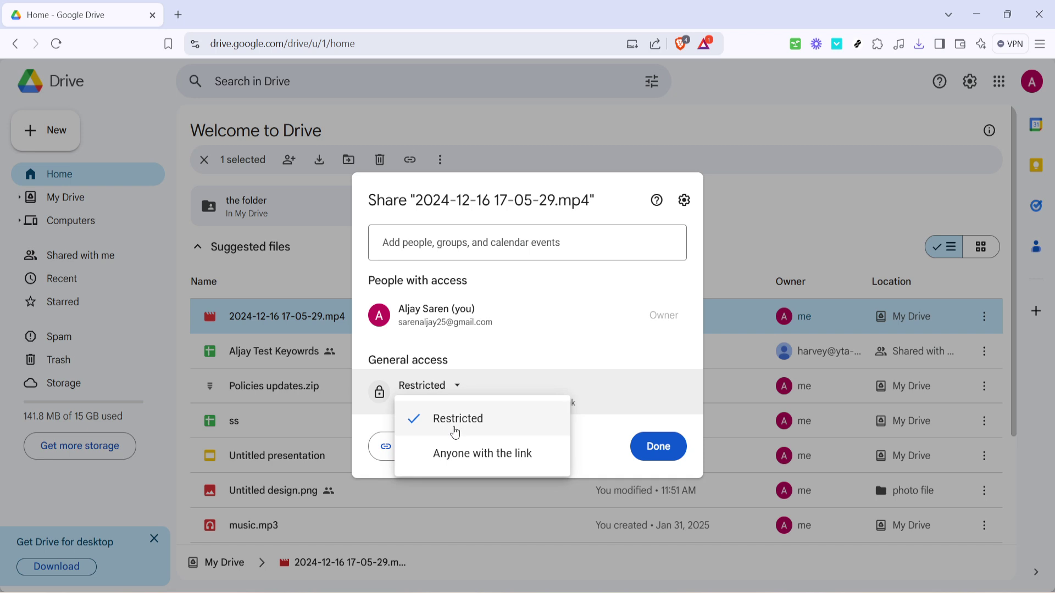
pyautogui.click(474, 454)
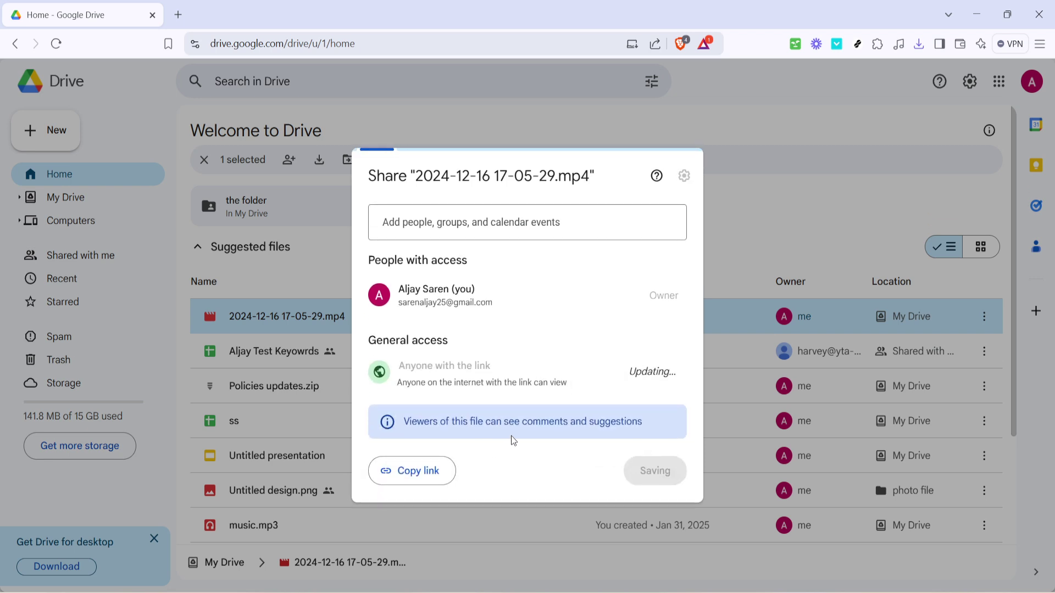